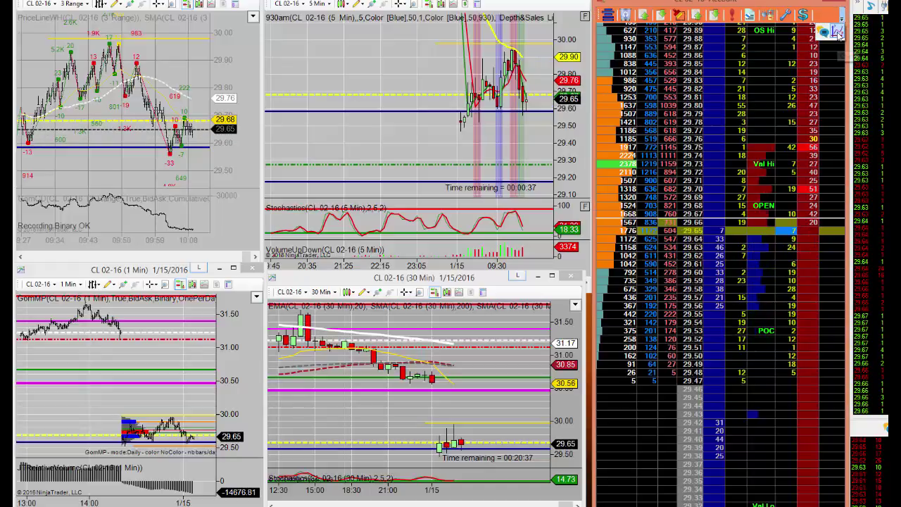
- Open the order-flow heatmap chart, shorten its interval to 7 seconds, then close it
click(838, 32)
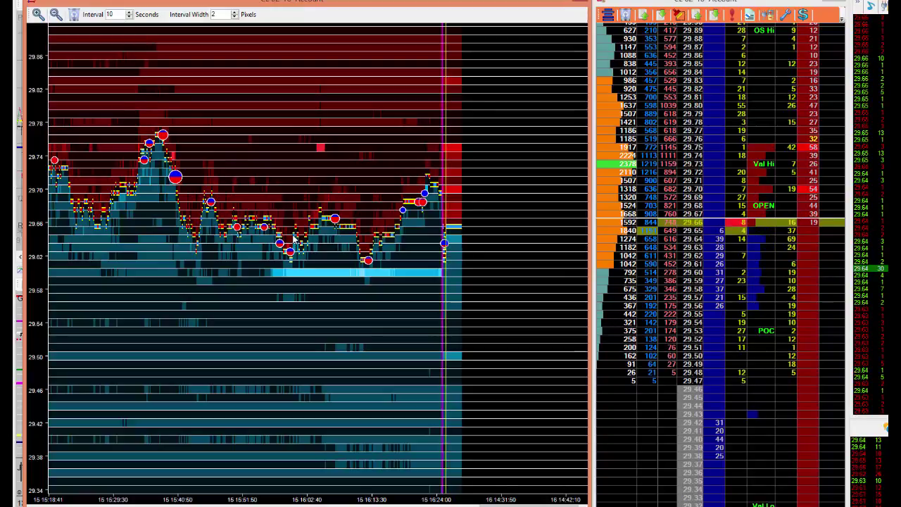
scroll(294, 239, down, 5)
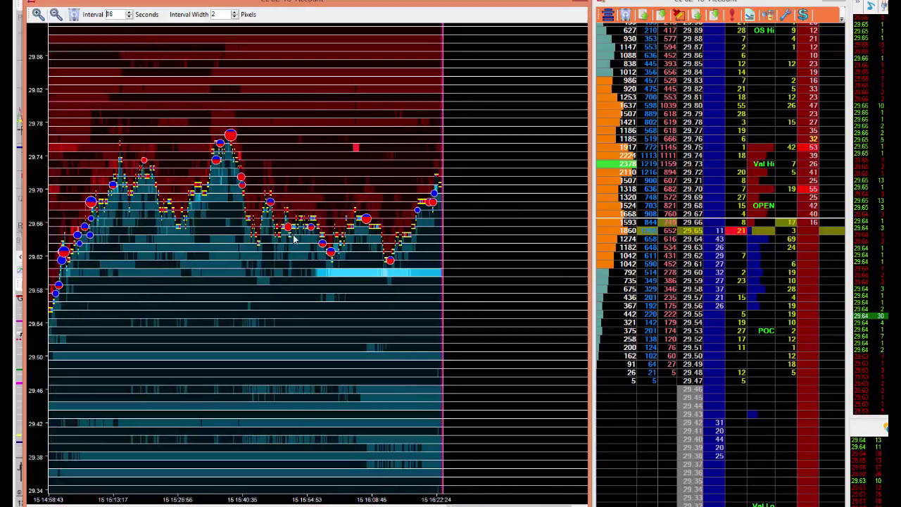
scroll(294, 239, down, 4)
scroll(294, 239, down, 10)
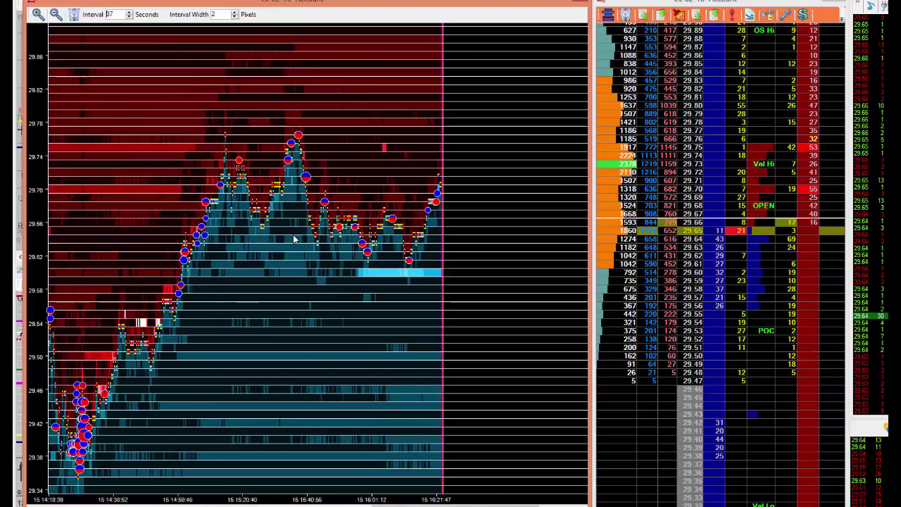
scroll(294, 240, down, 9)
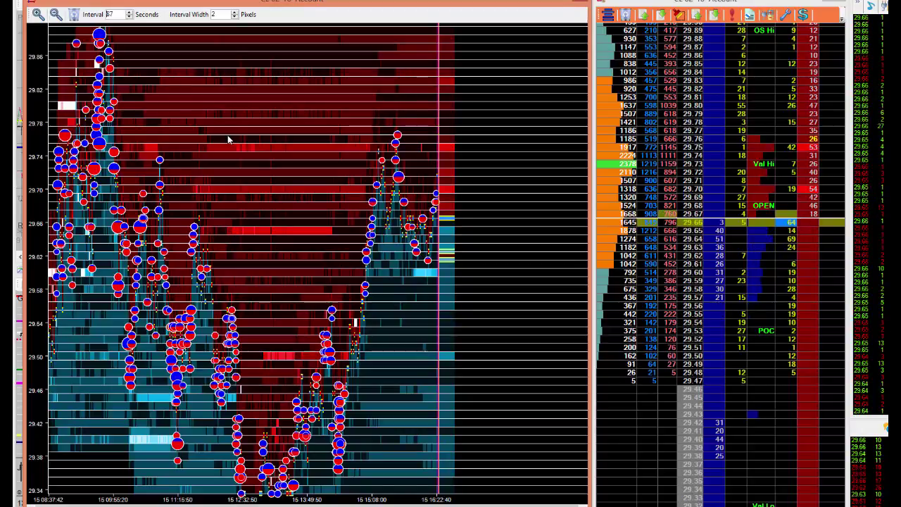
key(BackSpace)
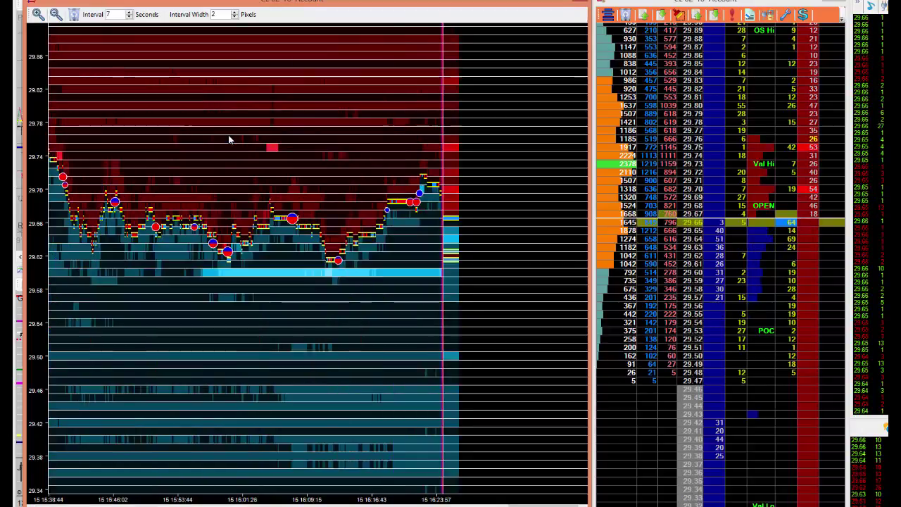
click(579, 8)
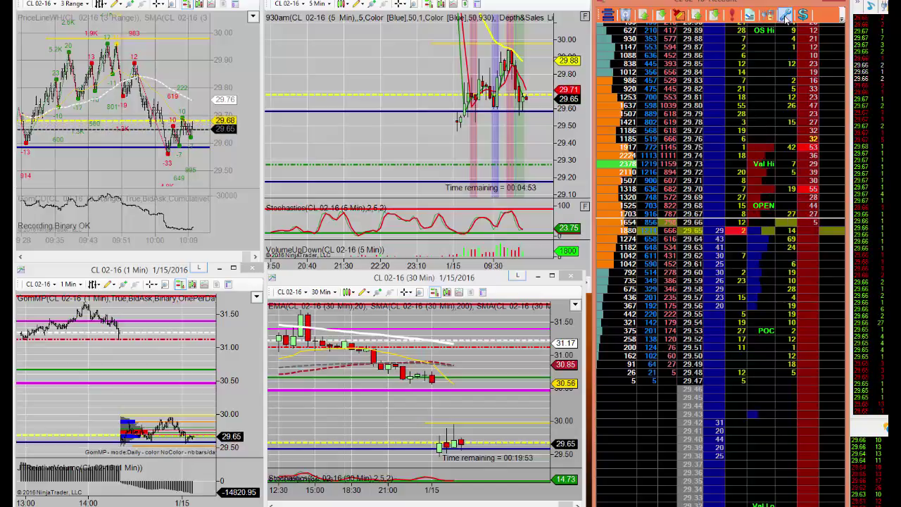
- Open Depth & Sales settings on the Appearance tab and keep the Crude display scheme
click(786, 17)
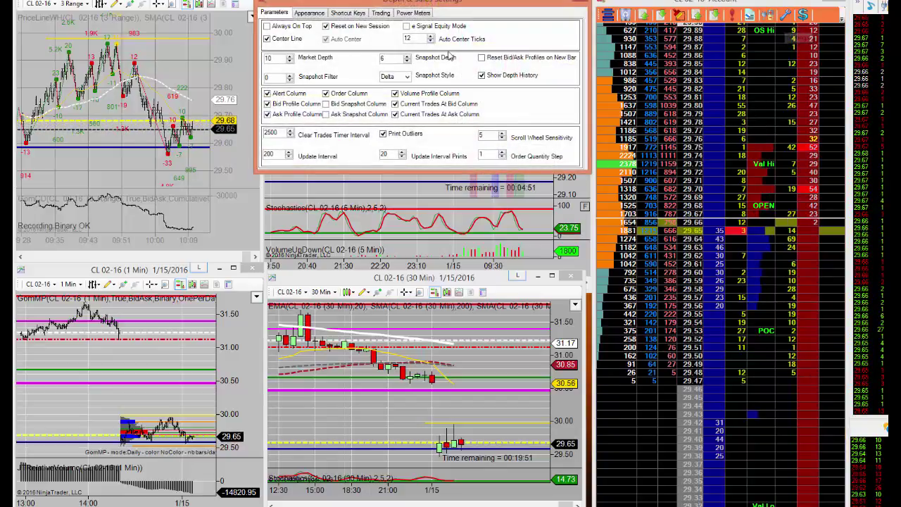
click(309, 13)
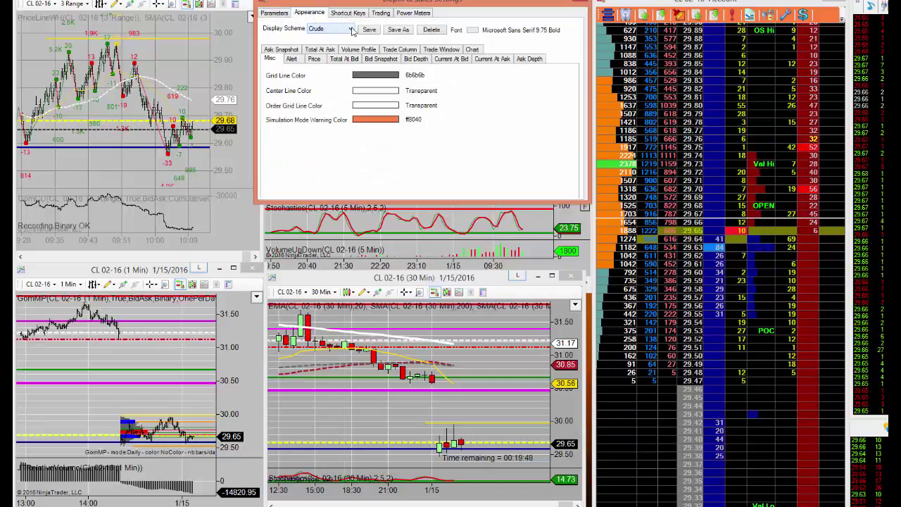
click(350, 30)
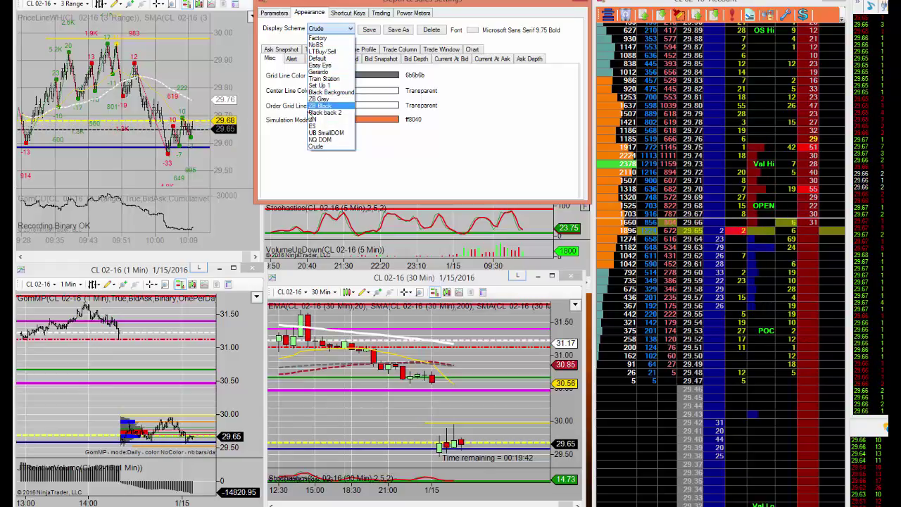
click(444, 135)
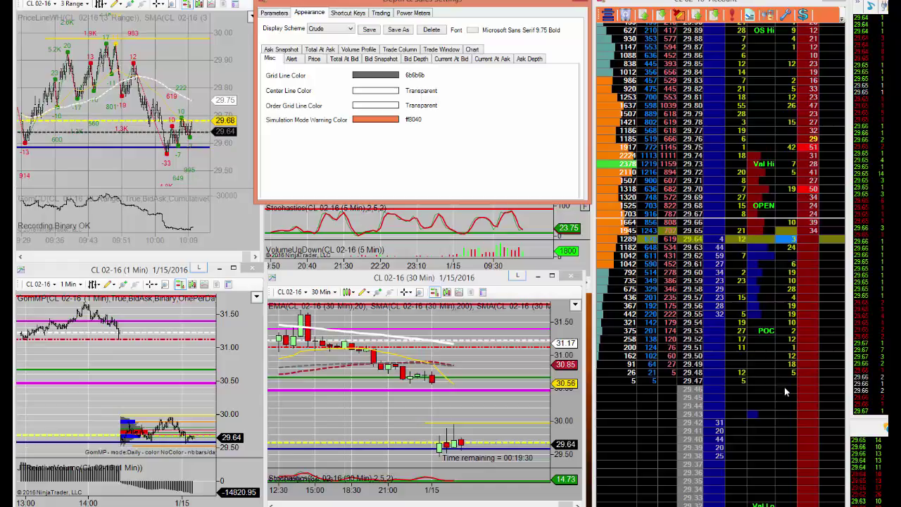
click(471, 49)
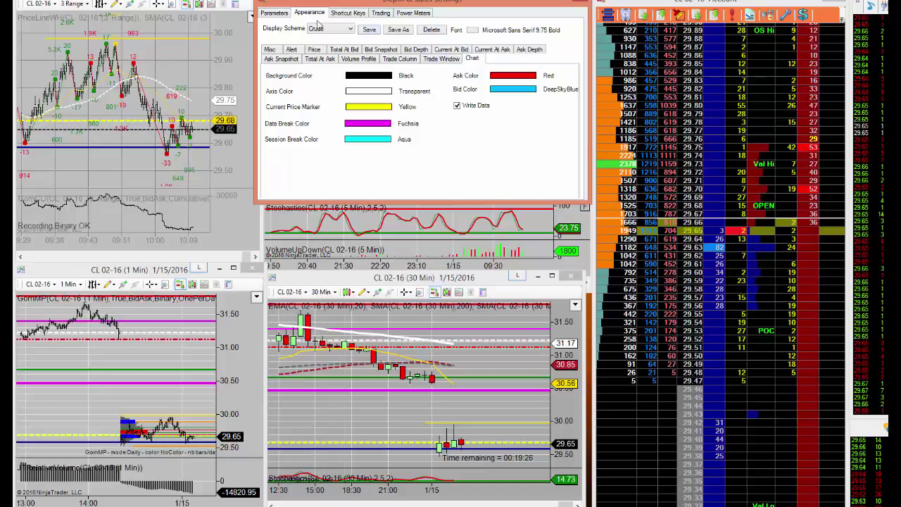
click(582, 1)
click(787, 14)
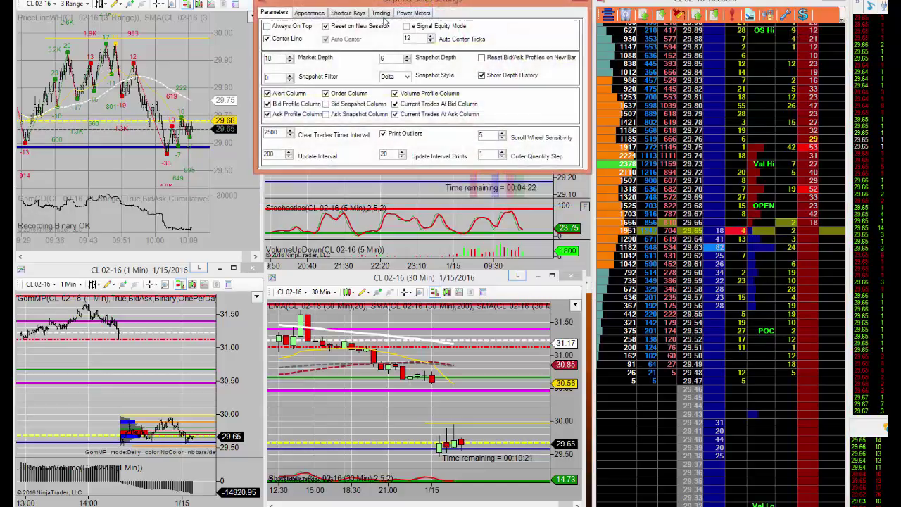
click(310, 13)
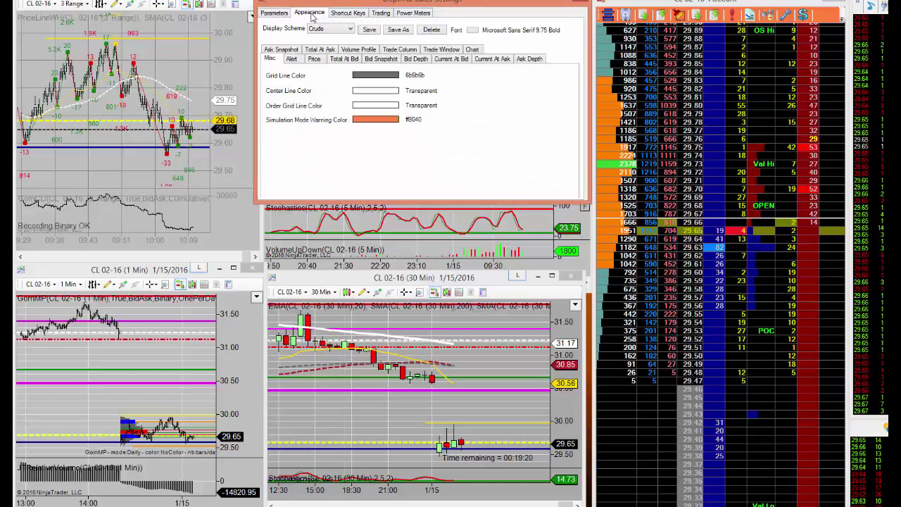
click(276, 14)
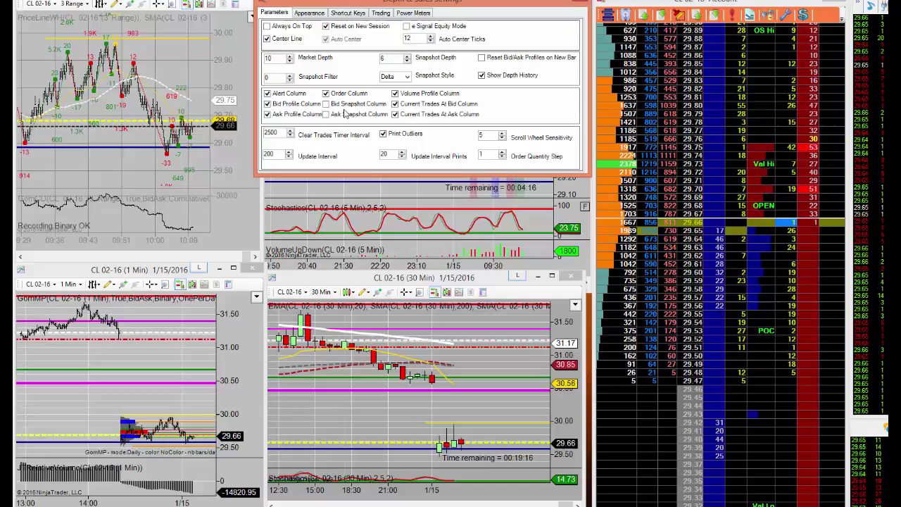
click(327, 104)
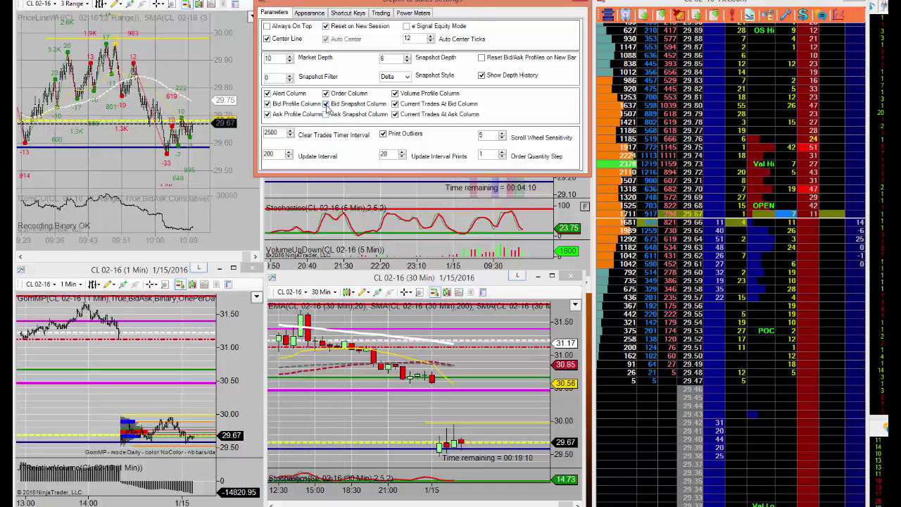
click(327, 105)
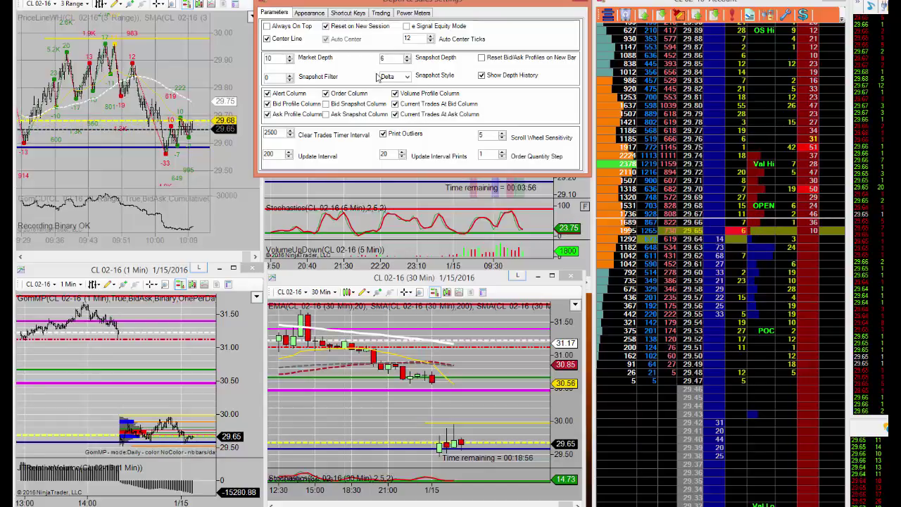
click(307, 12)
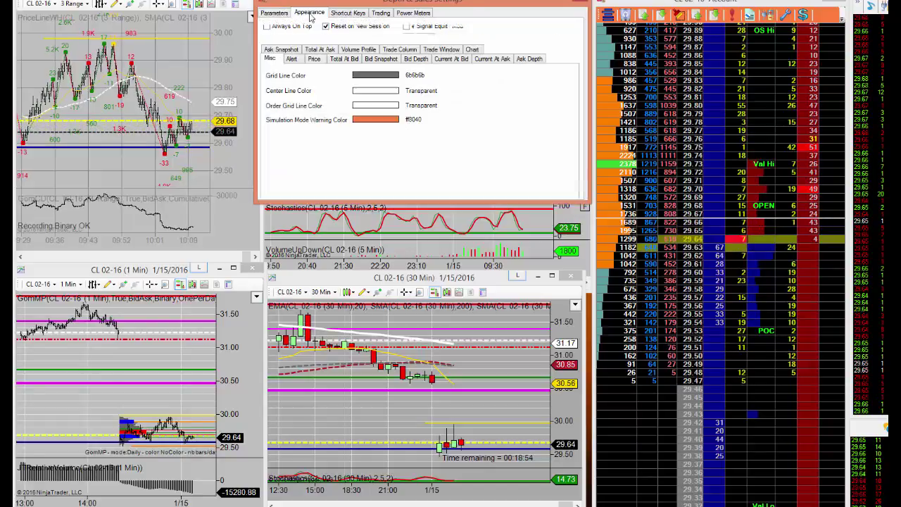
- Show the Chart colours: black background, red ask and deep-sky-blue bid
click(473, 50)
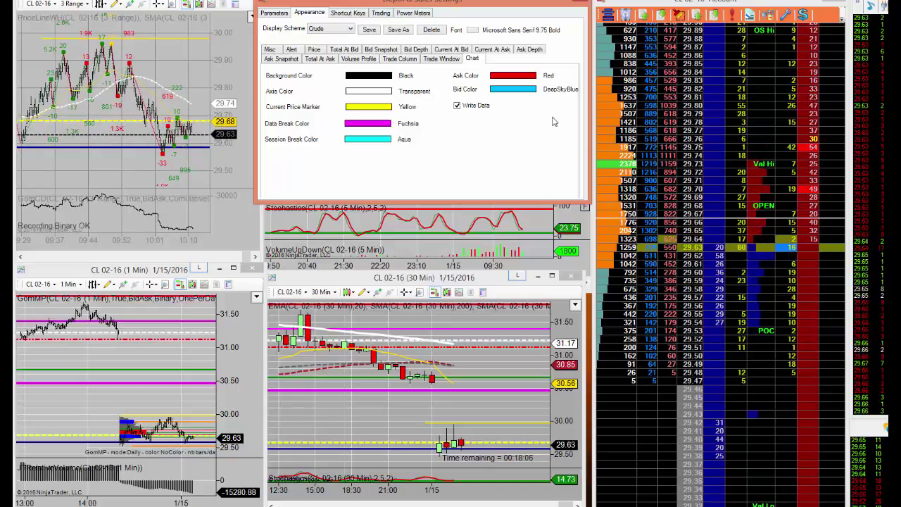
- Compare Trade Window and Trade Column colours, settling on Trade Column's black background and olive highlight
click(441, 59)
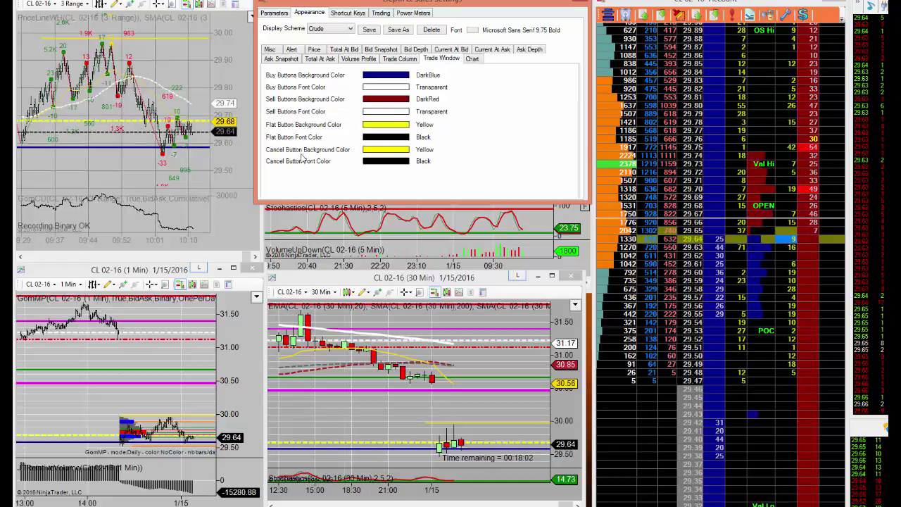
click(400, 59)
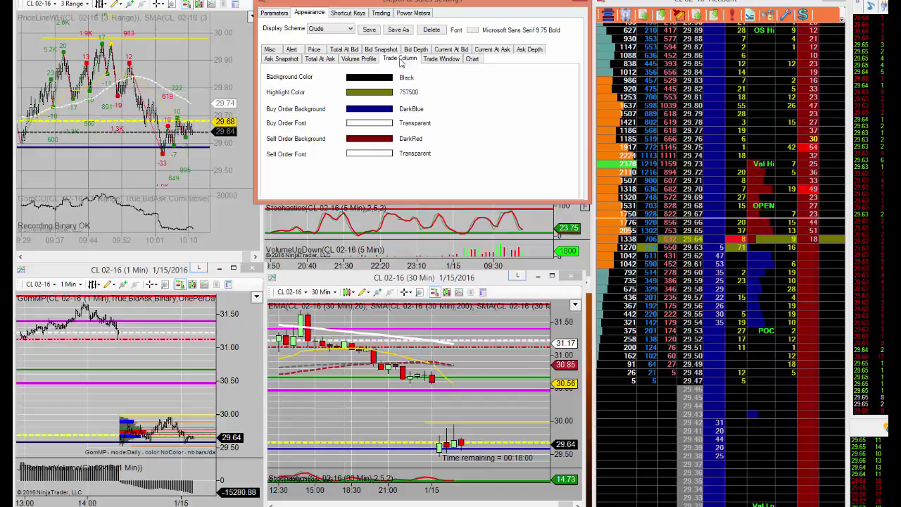
click(434, 60)
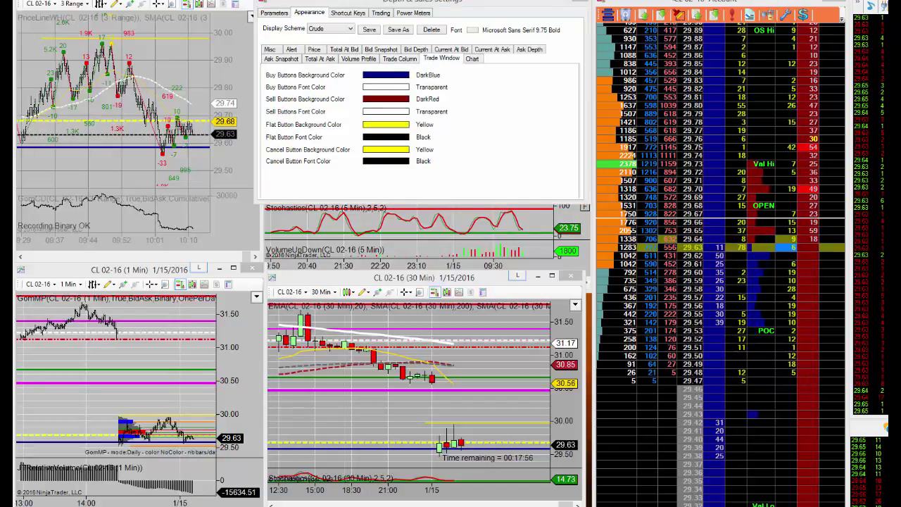
drag(774, 440, 529, 241)
click(401, 60)
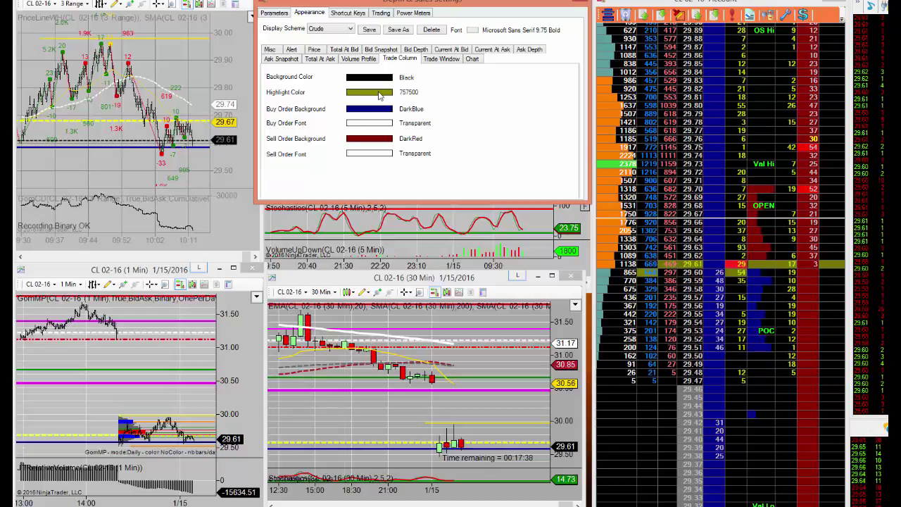
- Mix a darkened orange (RGB 169, 120, 18) for the Trade Column highlight in the custom colour mixer
click(379, 95)
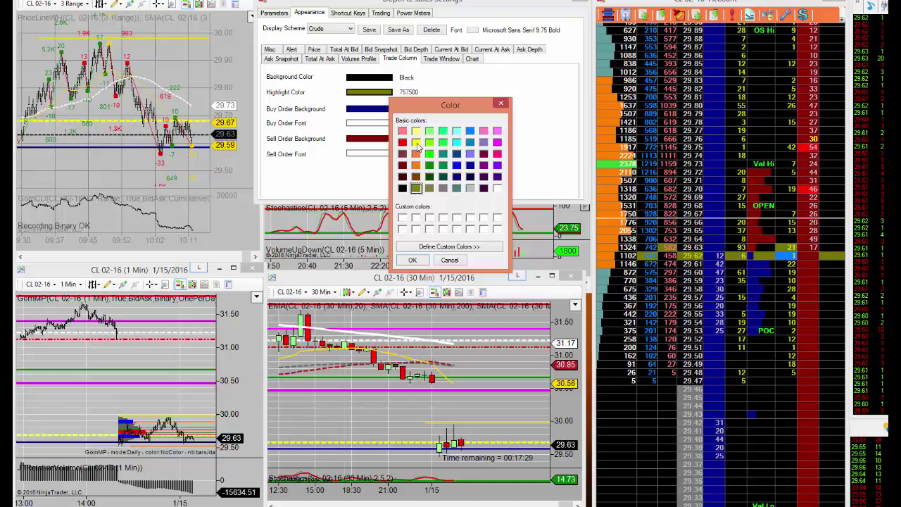
click(416, 142)
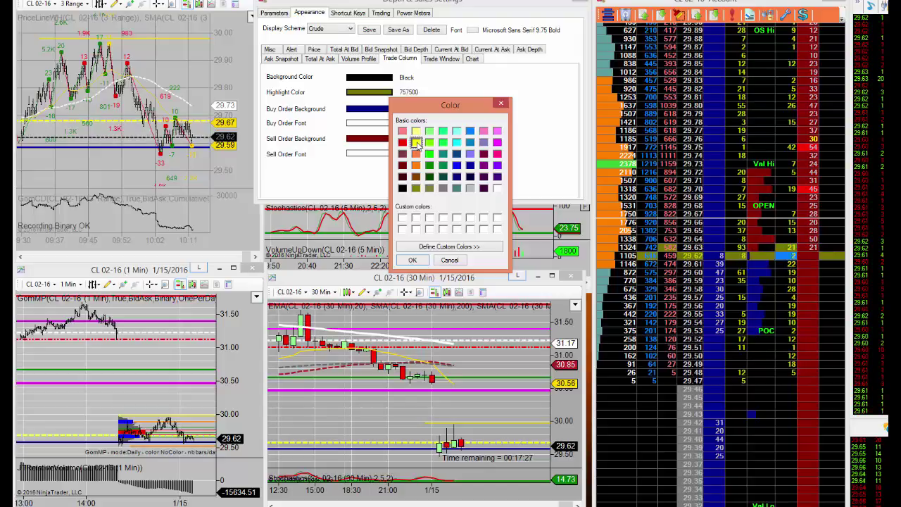
click(450, 248)
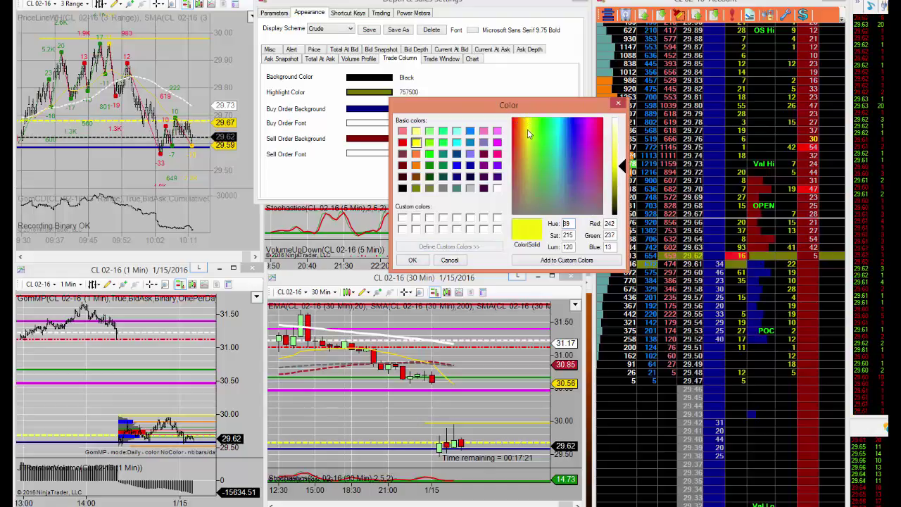
click(528, 135)
click(523, 135)
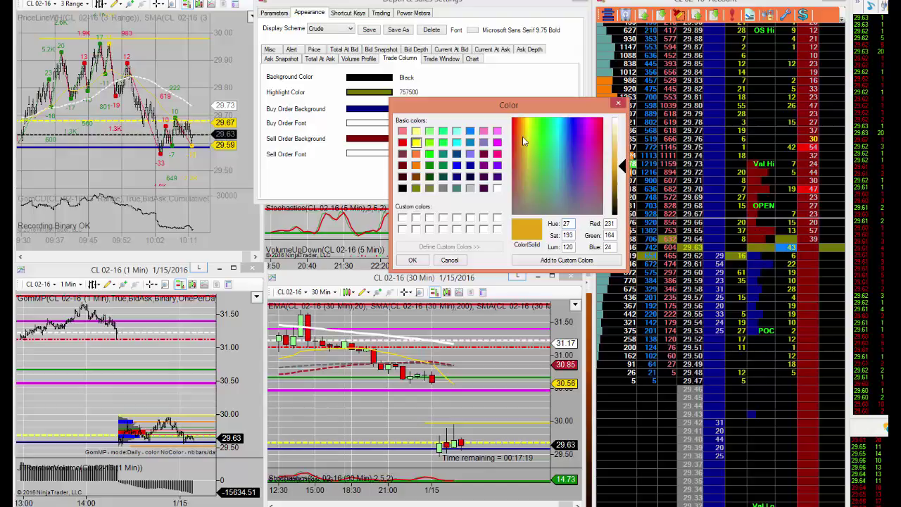
drag(624, 167, 624, 179)
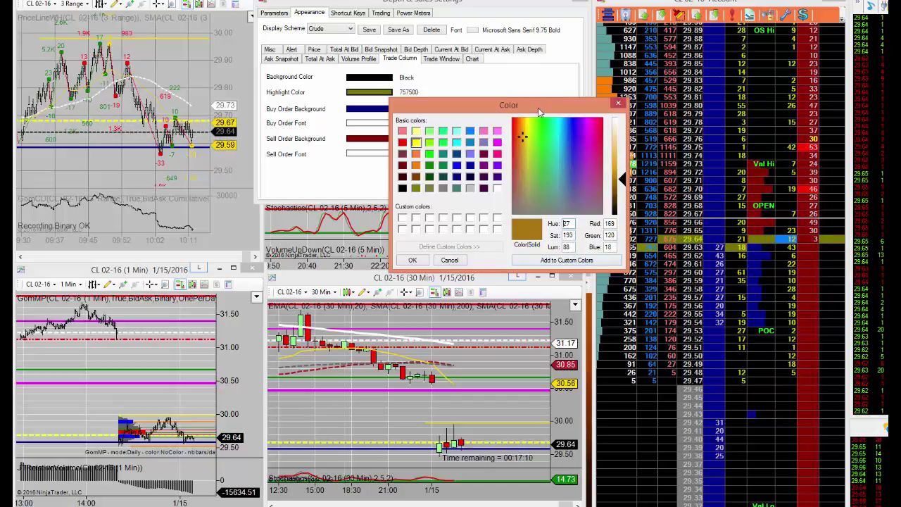
mouse_move(540, 111)
mouse_down()
mouse_move(514, 185)
mouse_move(515, 173)
mouse_up()
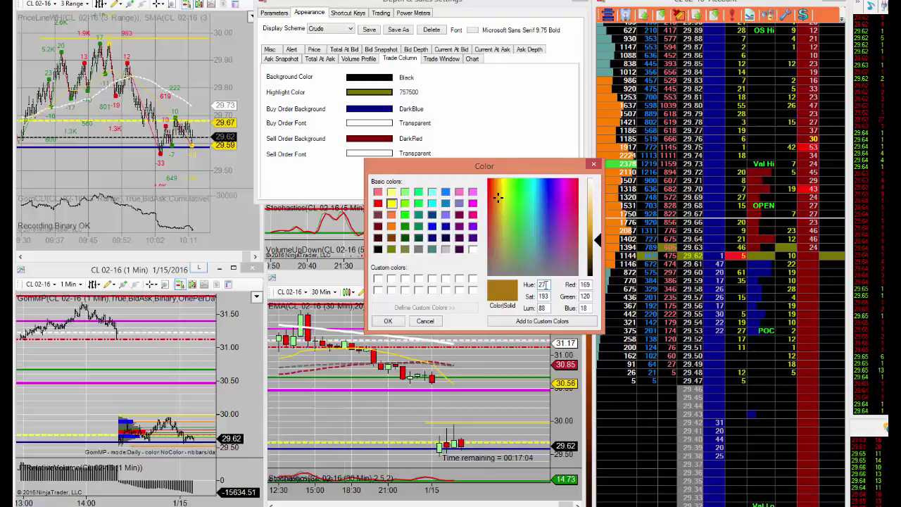
double_click(543, 285)
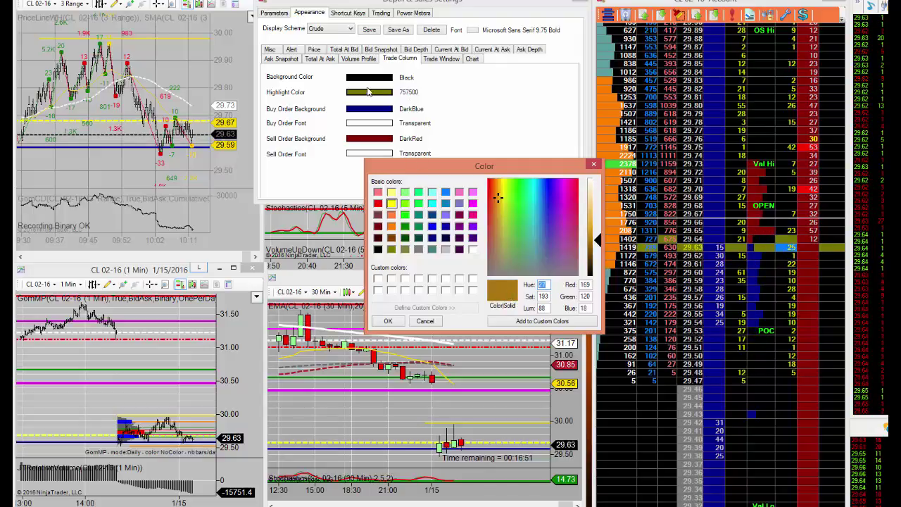
- Dismiss the colour picker and show Volume Profile colours: CadetBlue histogram, BurlyWood POC, LimeGreen VWAP
click(594, 166)
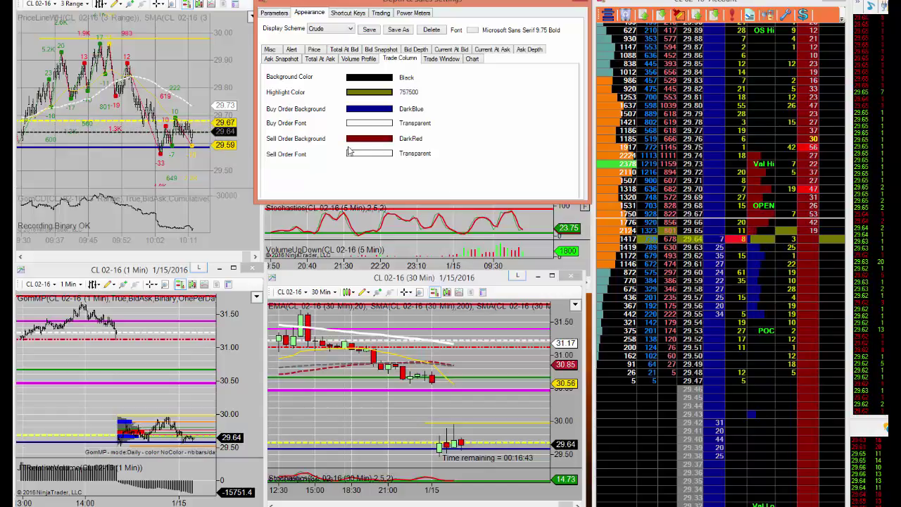
click(359, 59)
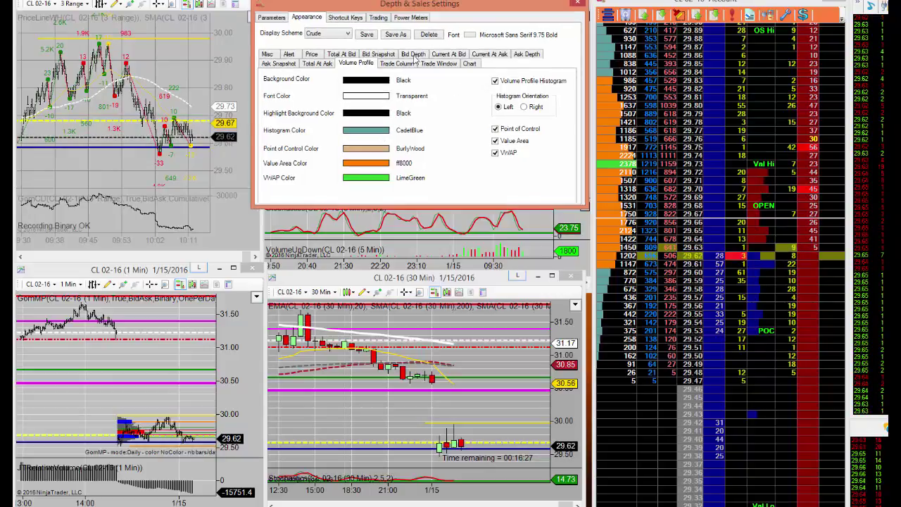
- Move the settings window lower and show Total At Ask colours: black background, salmon font
drag(453, 7, 409, 63)
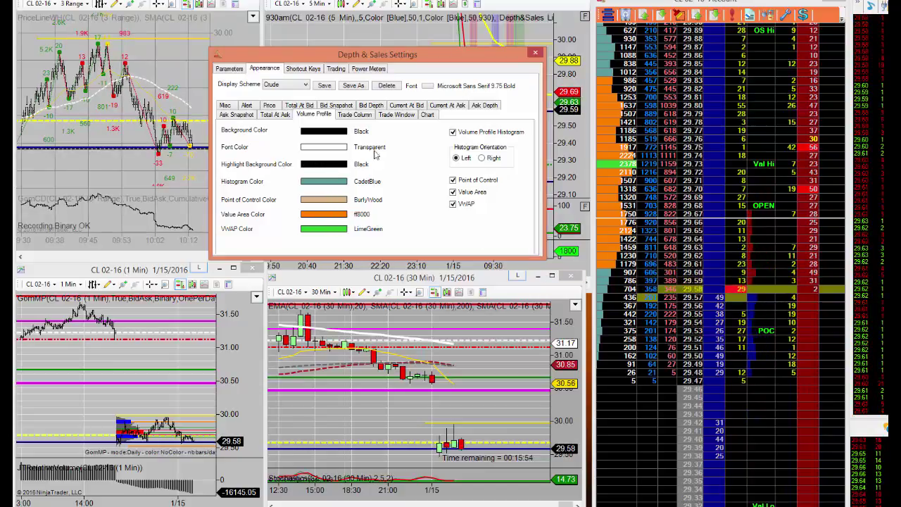
click(274, 115)
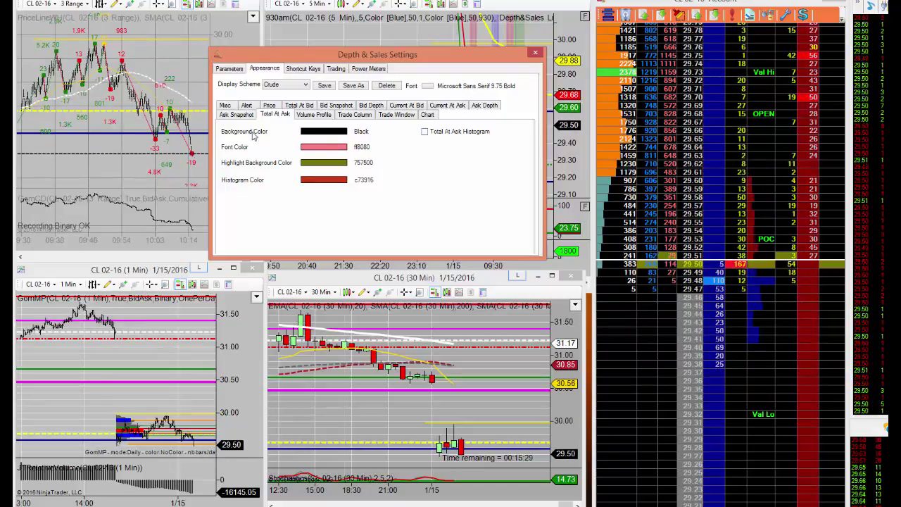
- Show Ask Snapshot colours: dark maroon background, silver font, red highlight
click(237, 115)
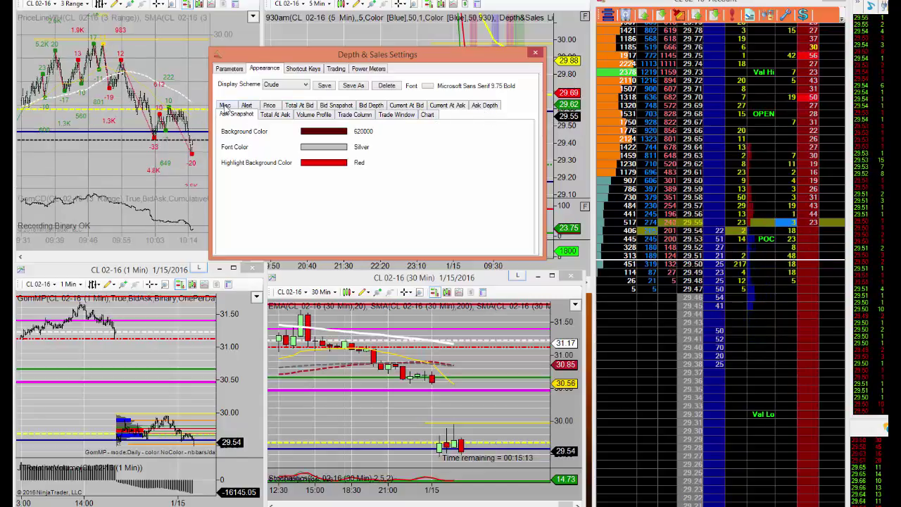
- Show Ask Depth colours: dark red background, yellow totals, large asks highlighted above 80
click(486, 106)
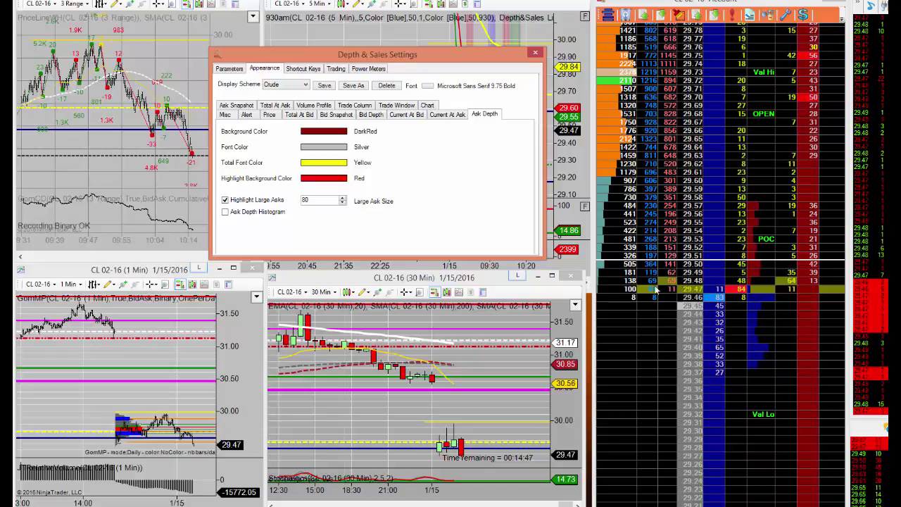
- Show Current At Ask colours and open the picker for its highlight background
click(451, 114)
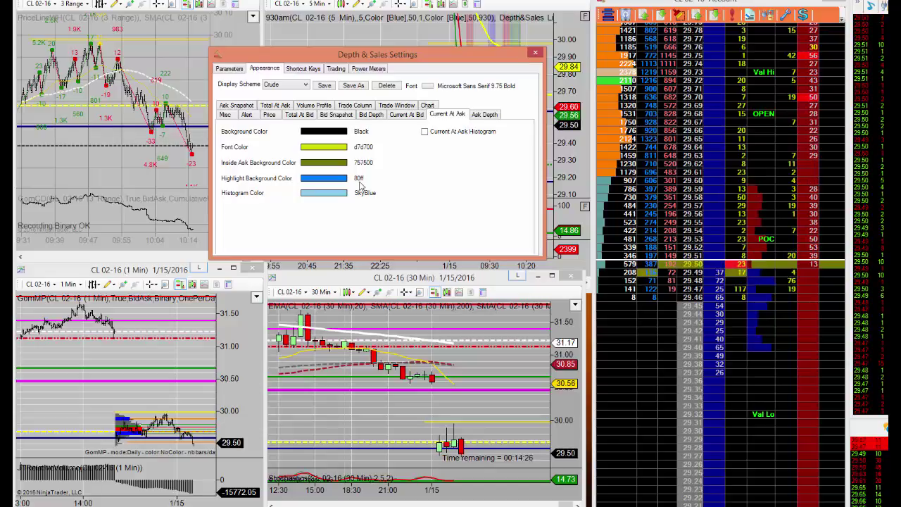
click(335, 181)
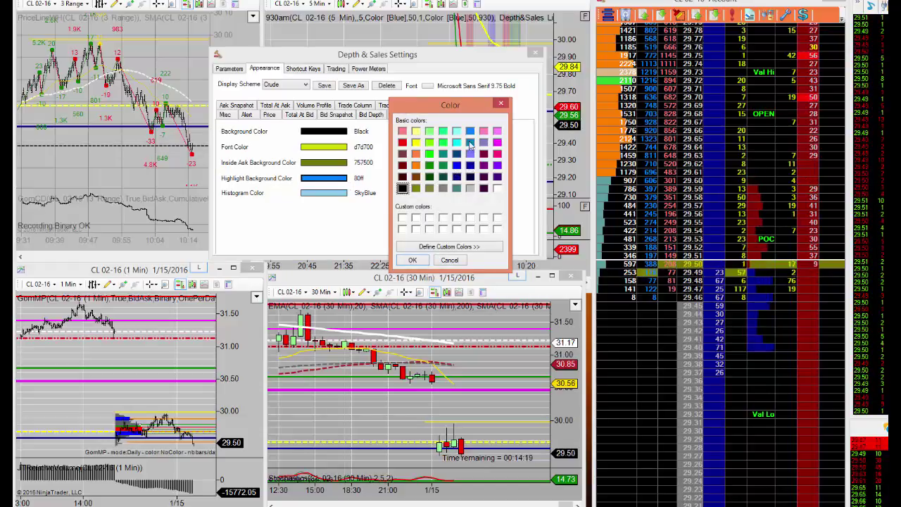
- Try custom blue and purple shades, then cancel, keeping the Current At Ask highlight at 80ff
click(471, 132)
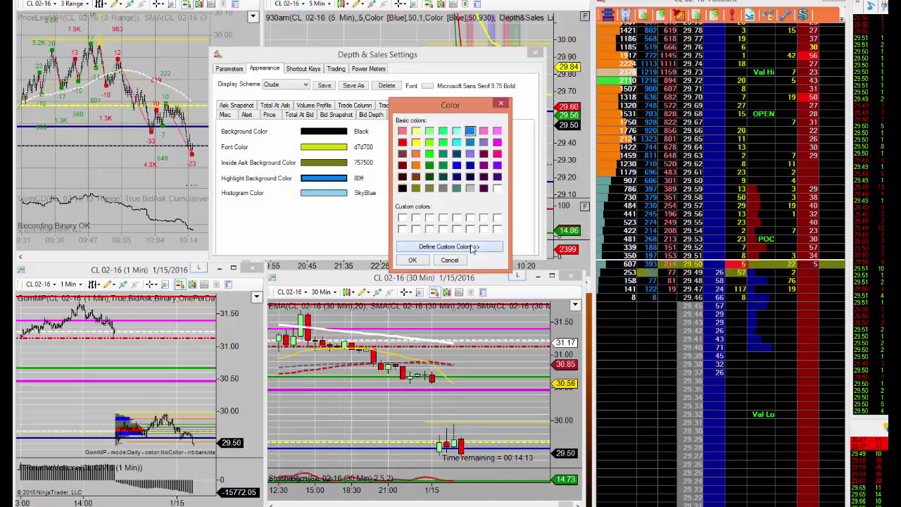
click(473, 249)
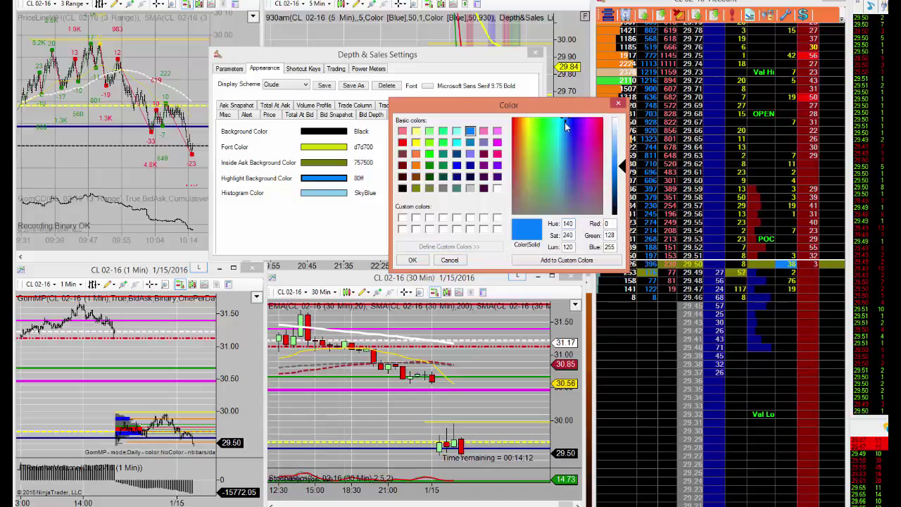
drag(565, 123, 562, 153)
click(566, 147)
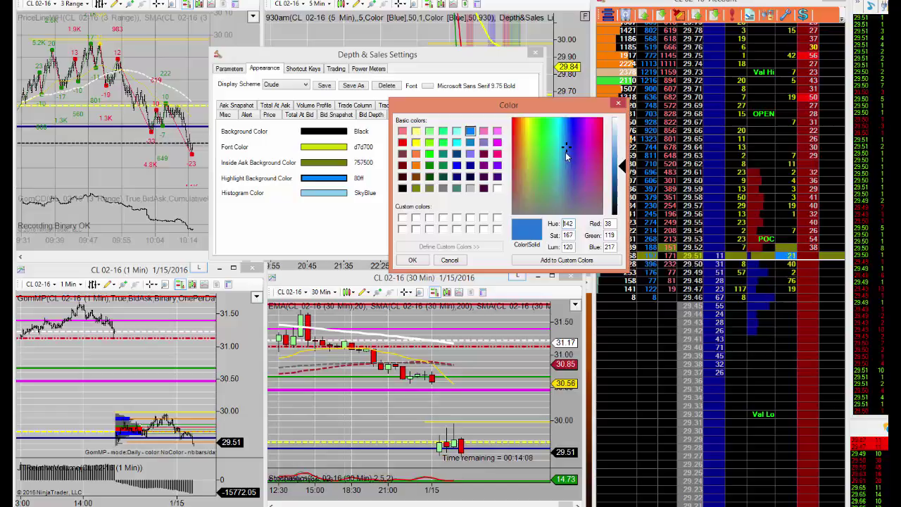
mouse_move(566, 151)
mouse_down()
mouse_move(570, 135)
mouse_move(583, 138)
mouse_move(586, 150)
mouse_move(627, 159)
mouse_move(626, 171)
mouse_up()
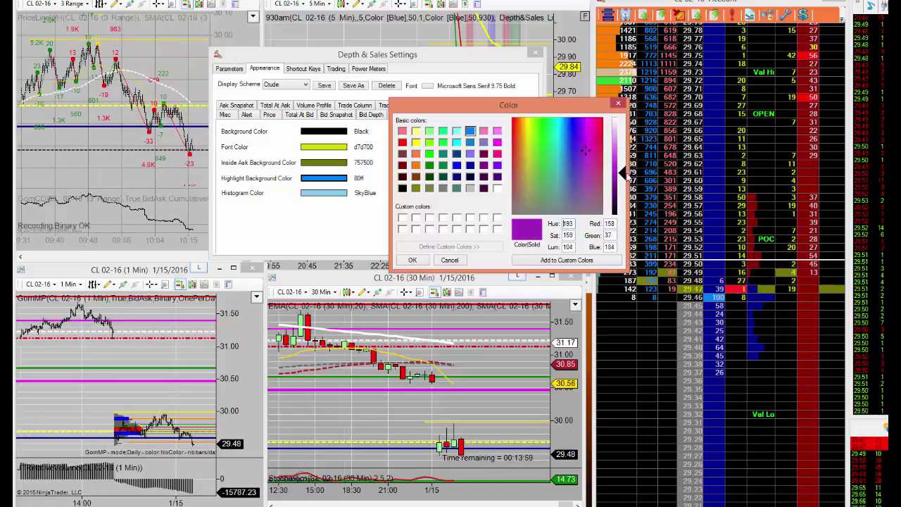
click(618, 105)
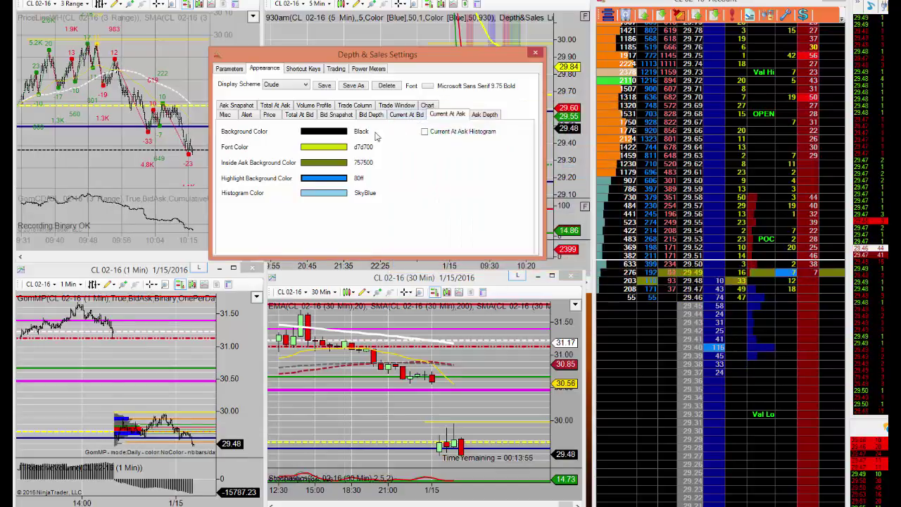
- Show the Current At Bid colours: black background, yellow font, olive inside bid, plum histogram
click(406, 115)
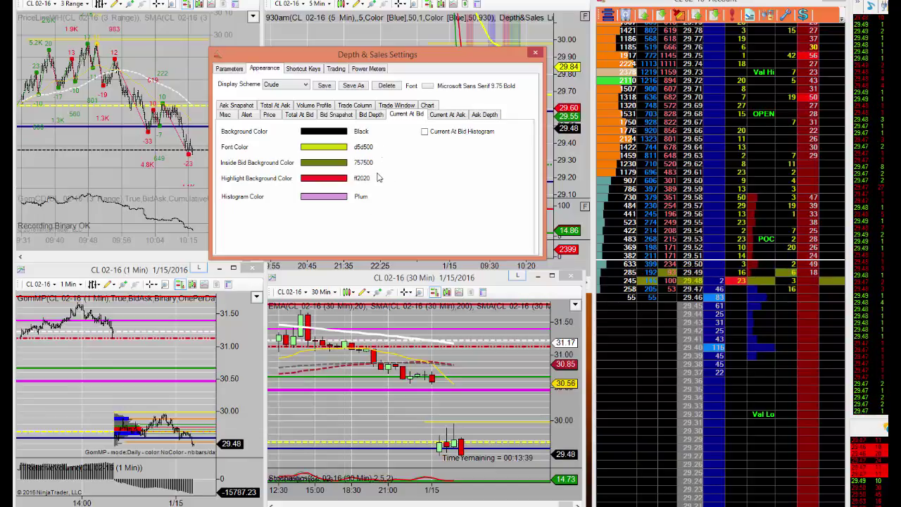
- Review the Bid Depth and Bid Snapshot colours, ending on the Total At Bid colours
click(372, 115)
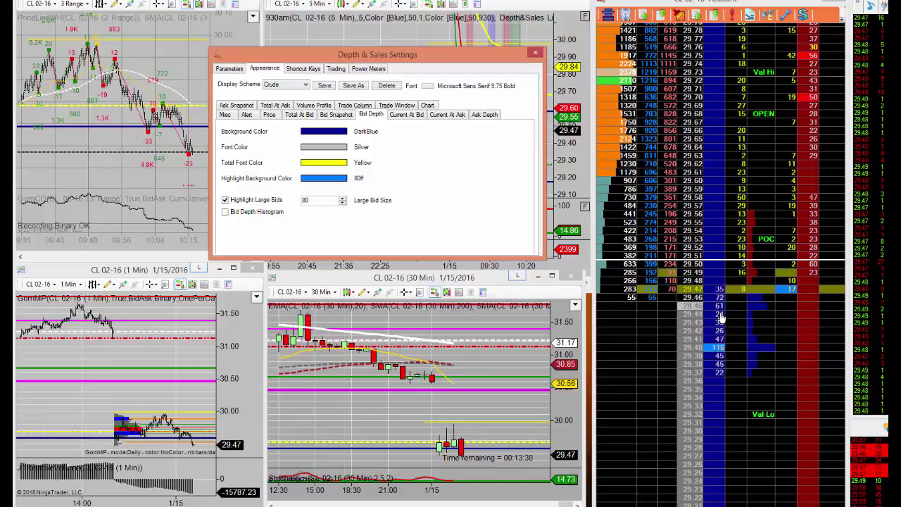
click(337, 115)
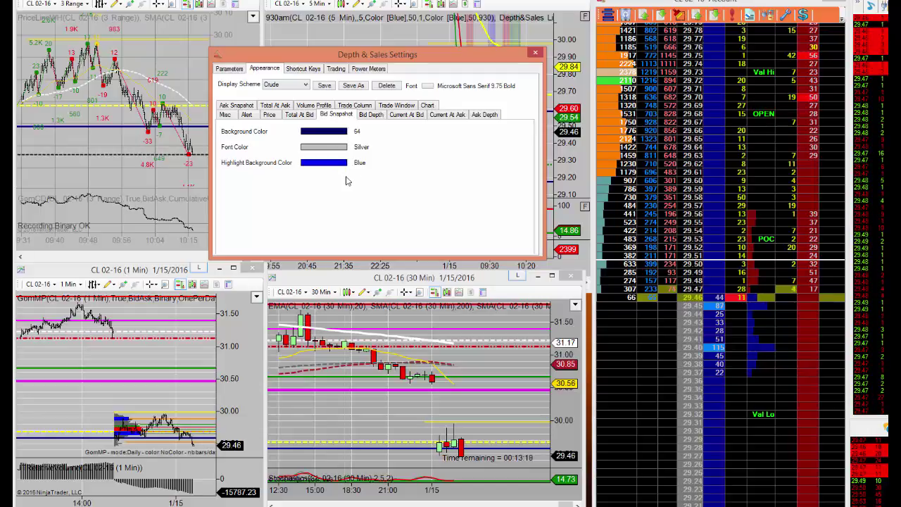
click(303, 117)
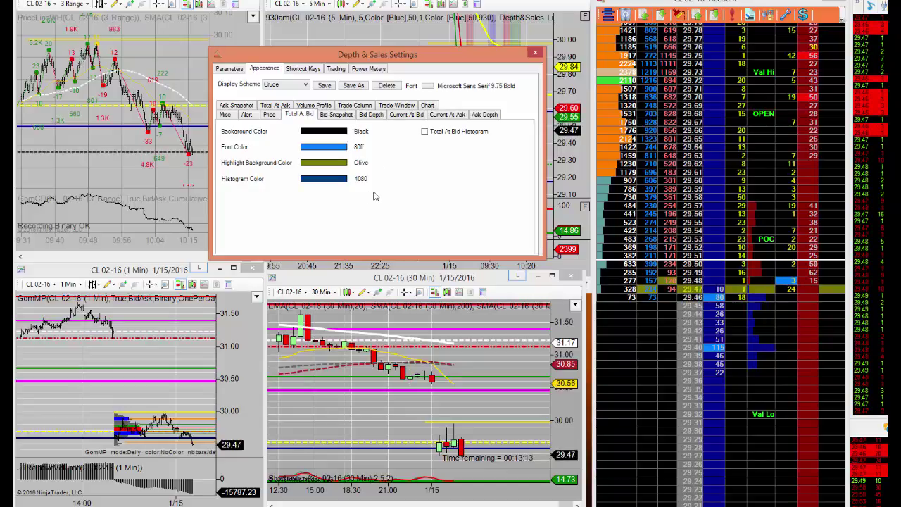
- Toggle the Total At Bid histogram on and back off, then view the Price colours
click(425, 132)
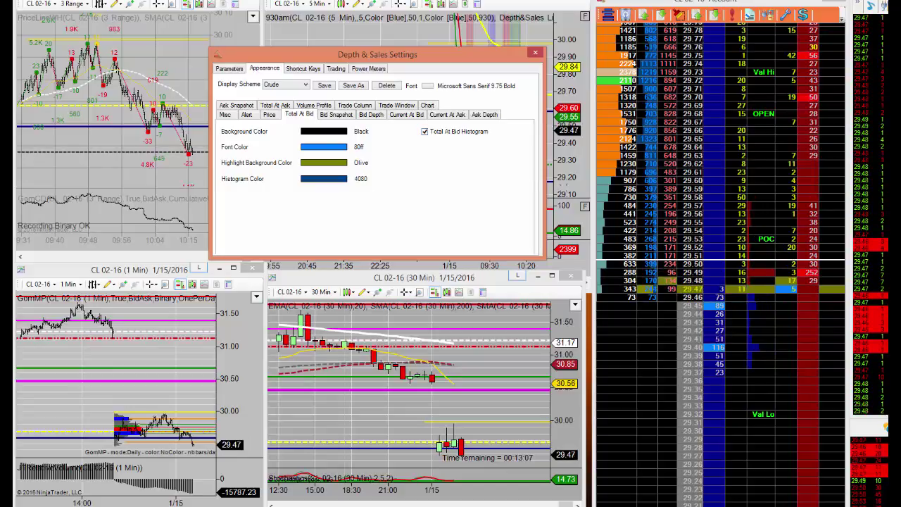
click(424, 132)
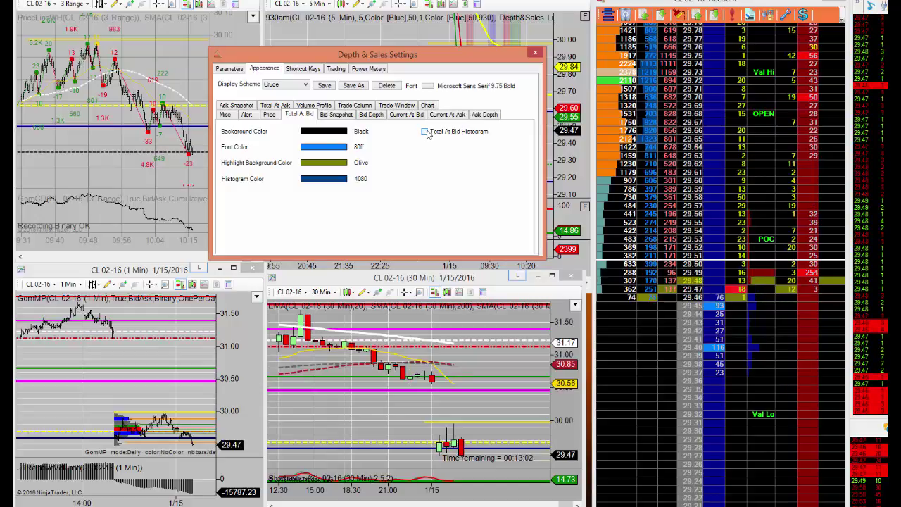
click(275, 117)
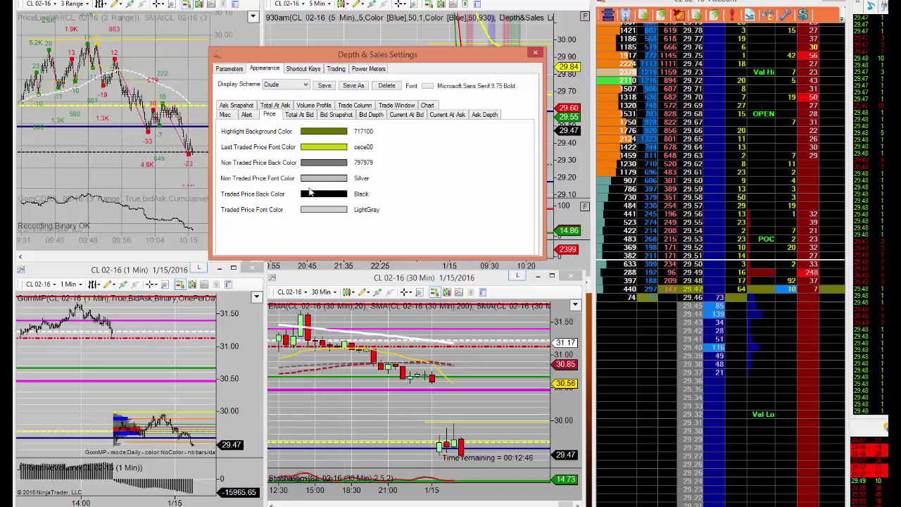
- Review the Alert colours, then show the Misc grid-line colours (6b6b6b grid lines)
click(246, 115)
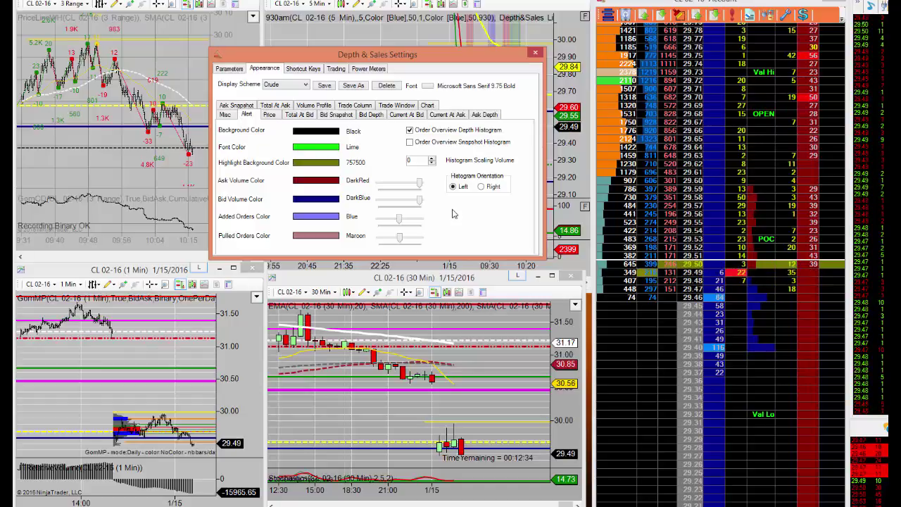
click(227, 115)
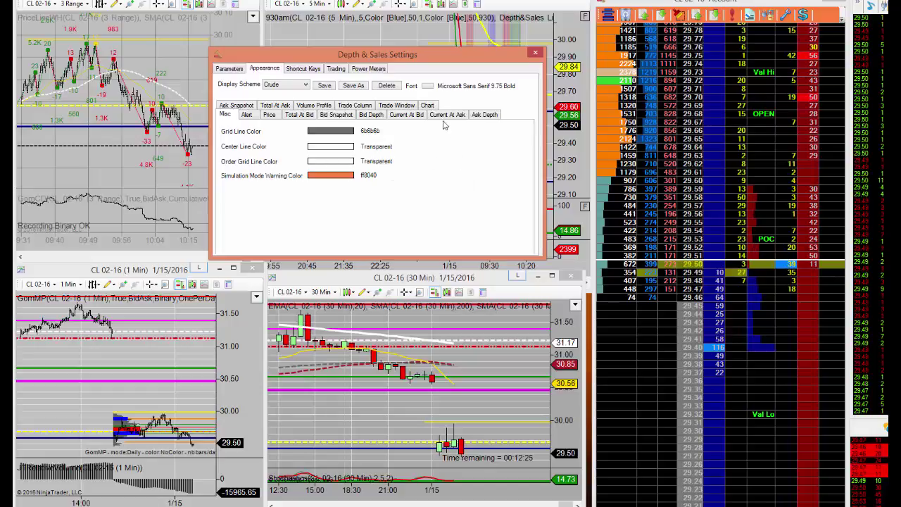
- Close the Depth & Sales Settings window to reveal the price ladder and charts
click(536, 55)
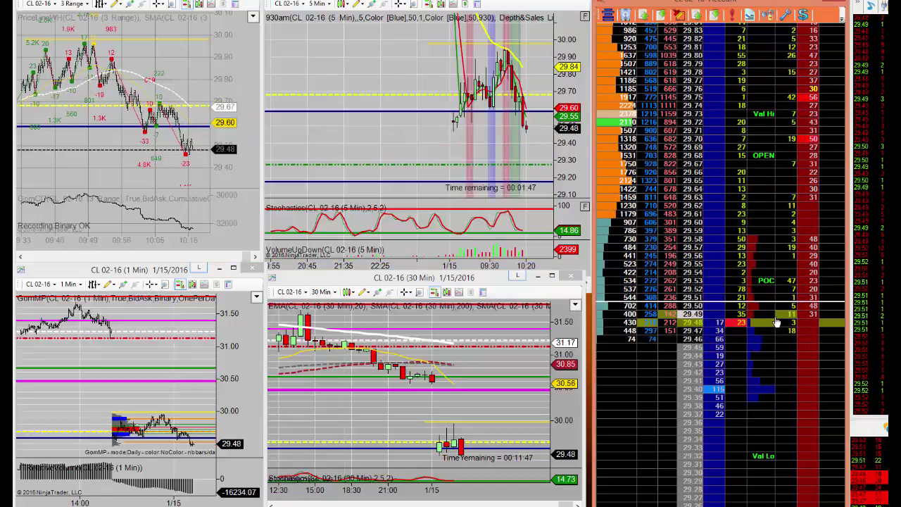